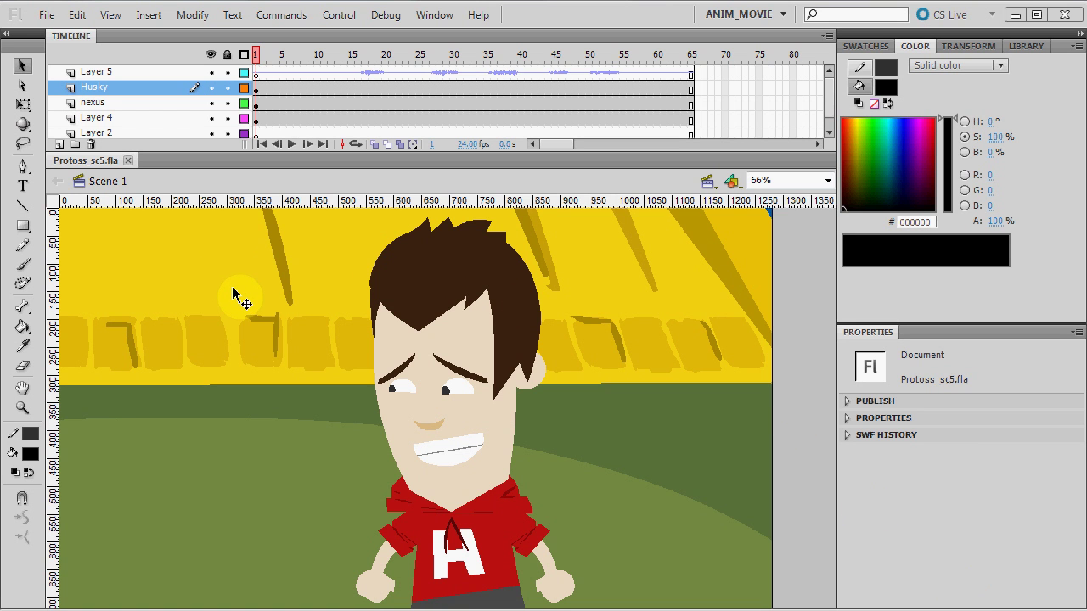
Play the animation from frame 1 twice to review it, then return to frame 1.
click(257, 55)
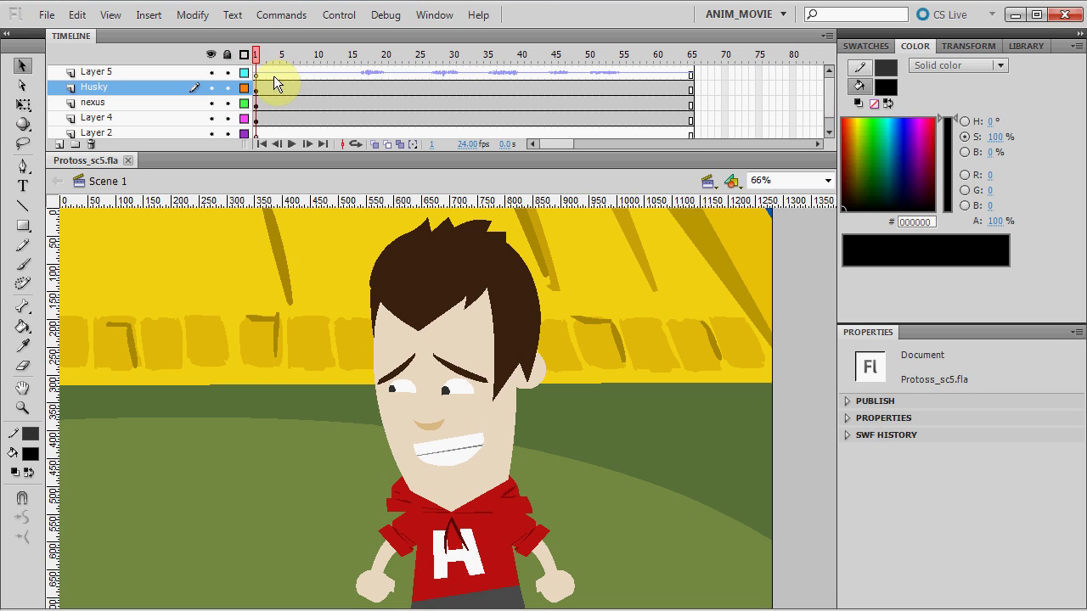
key(Return)
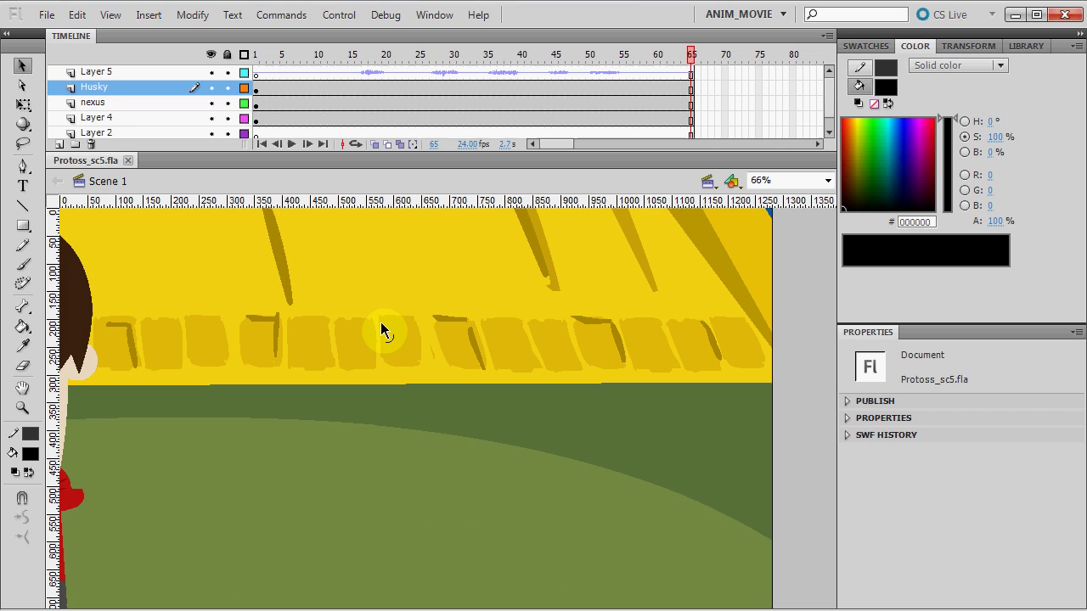
key(Return)
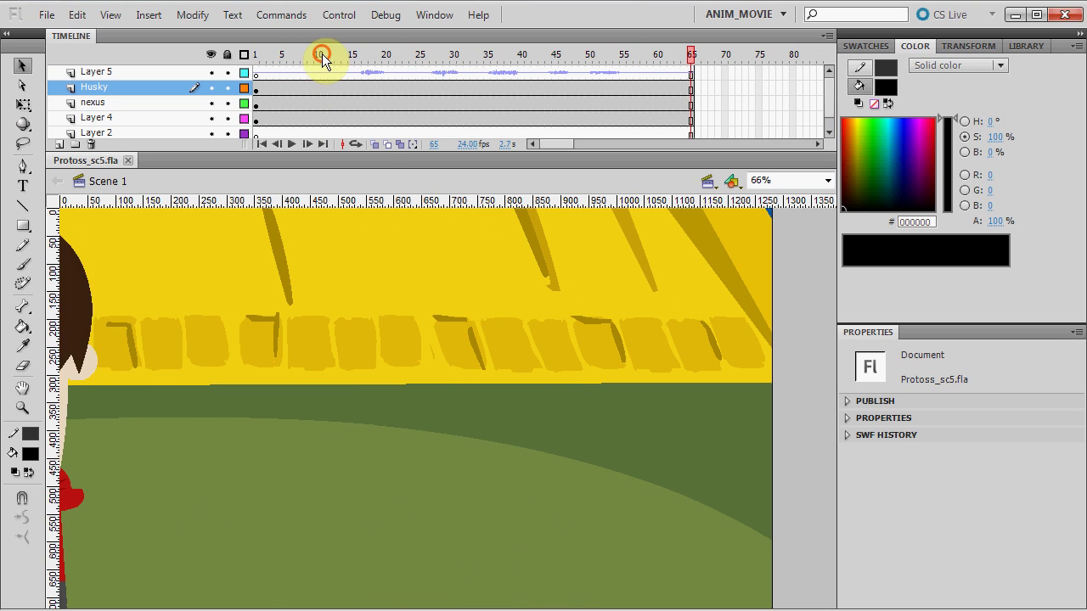
drag(322, 53, 254, 54)
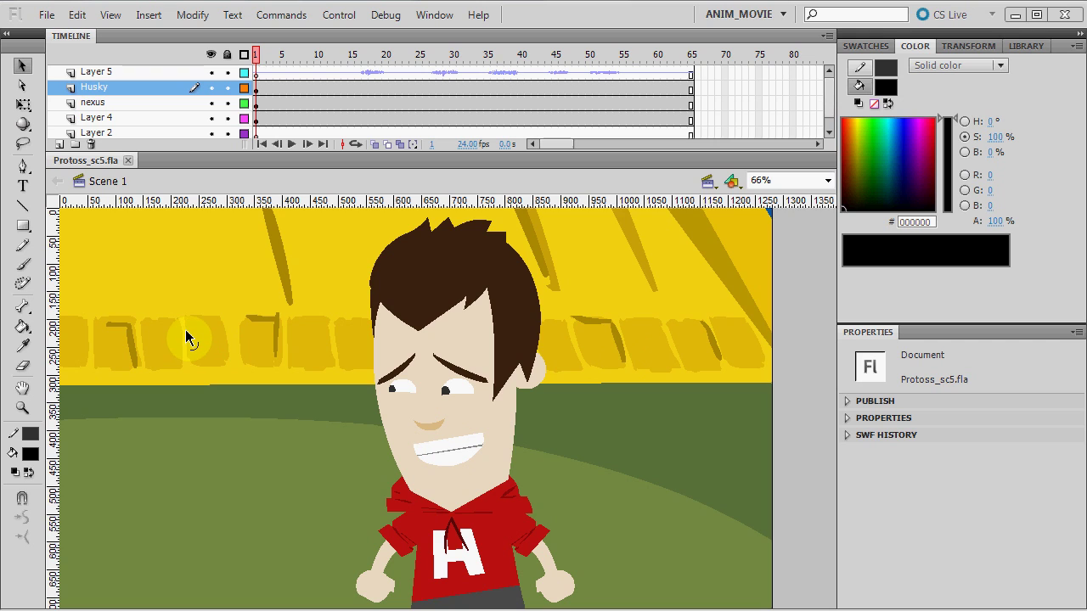
Export the movie as a PNG Sequence, Protoss_sc5.png, into a new Renders folder.
click(46, 14)
mouse_move(187, 290)
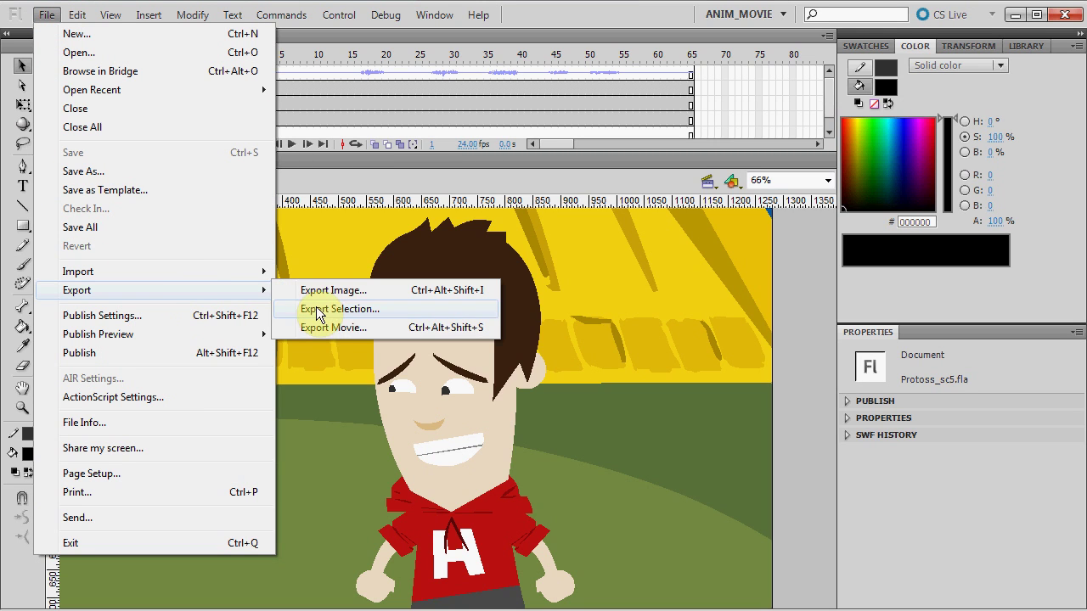
click(328, 327)
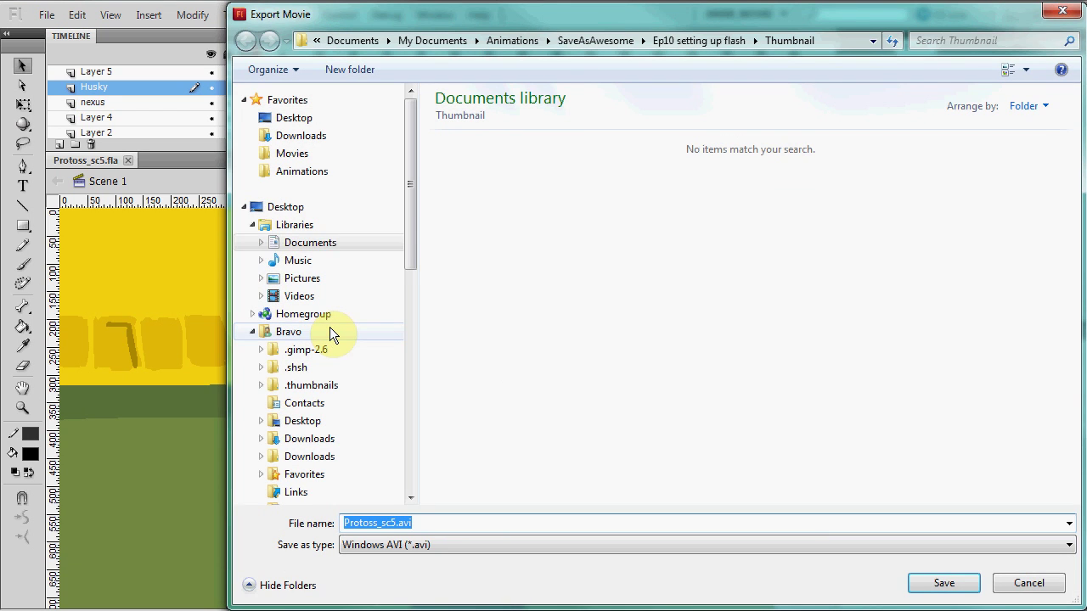
click(427, 546)
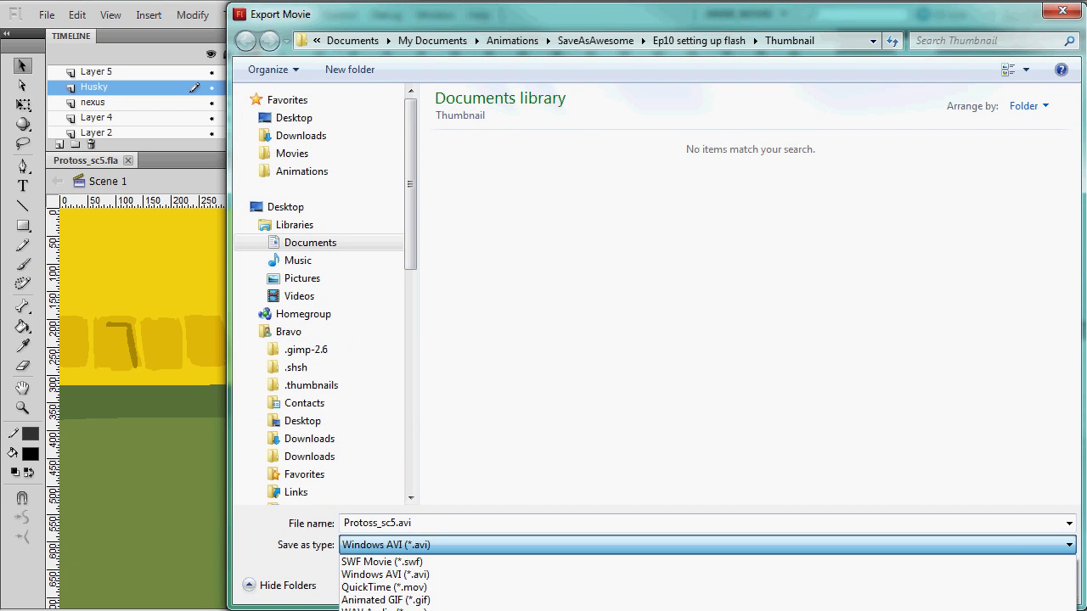
click(407, 608)
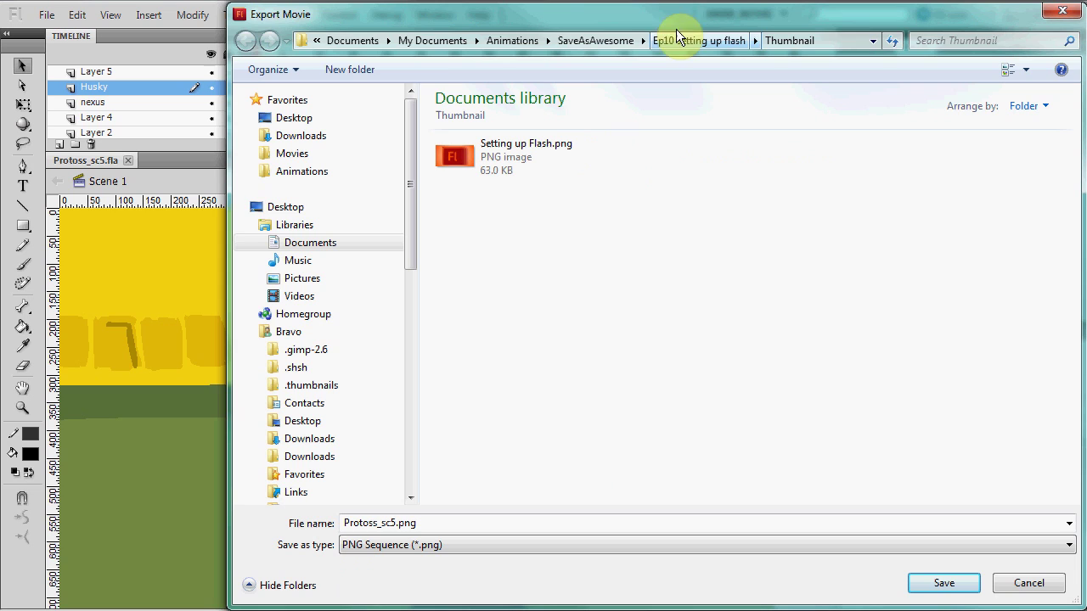
click(327, 68)
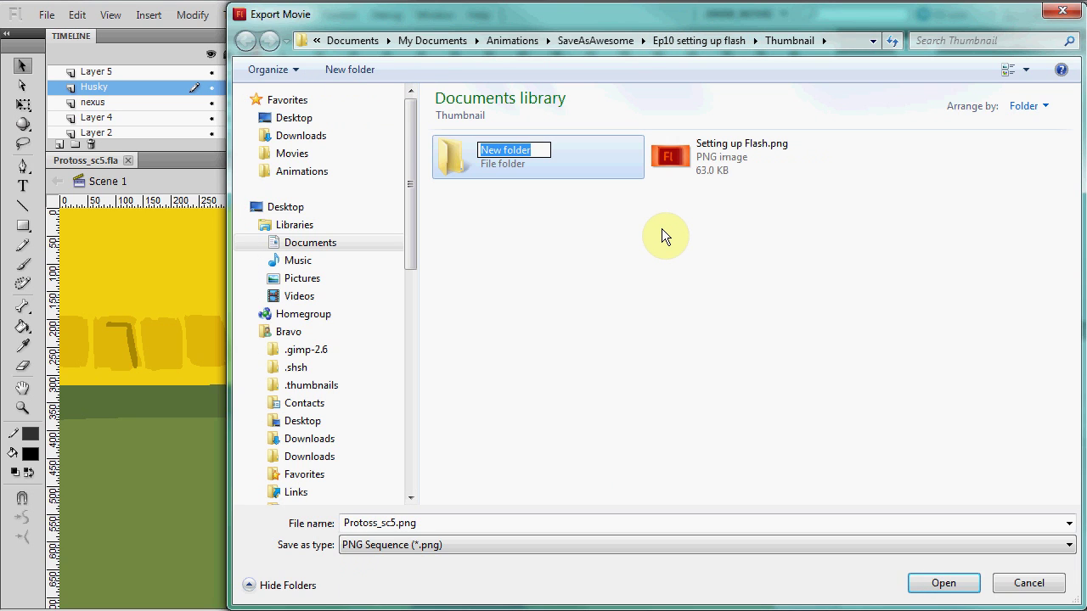
text(Renders)
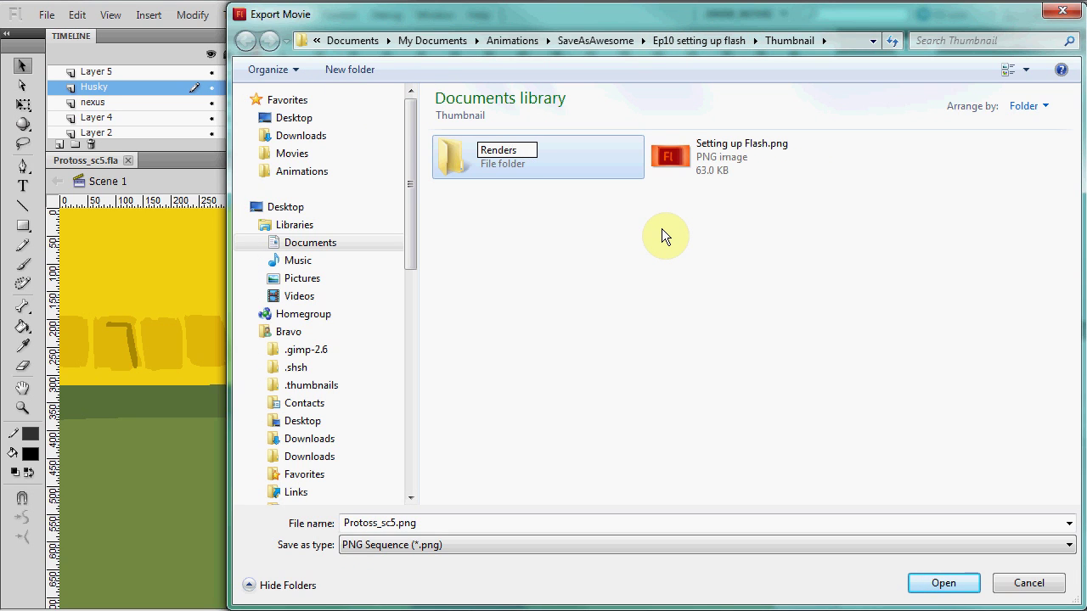
key(Return)
key(Return)
click(943, 582)
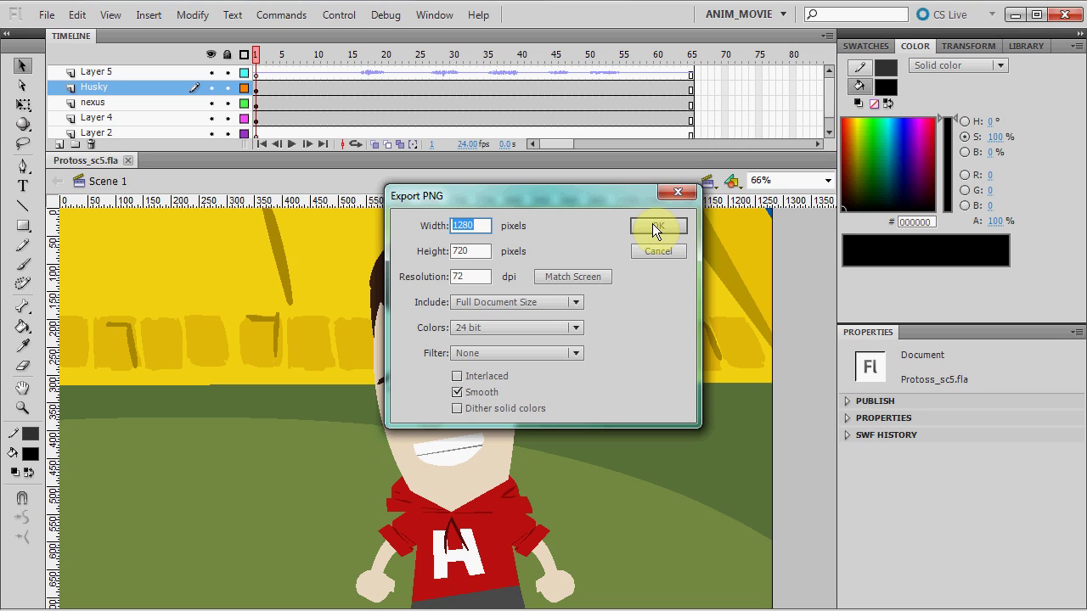
Keep 24 bit colour depth in Export PNG and confirm to start exporting the frames.
click(577, 328)
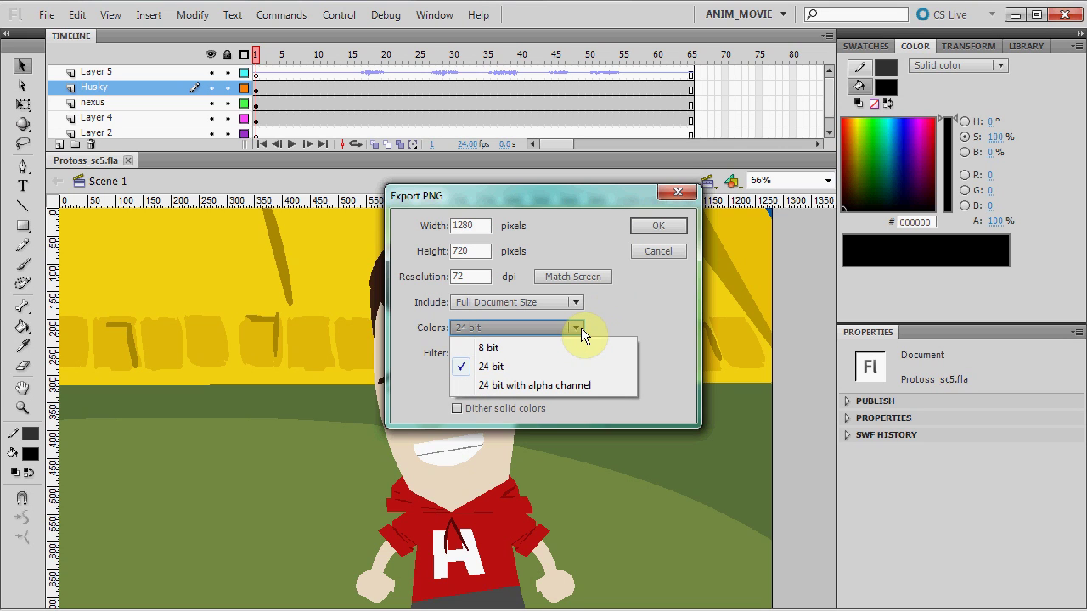
click(577, 327)
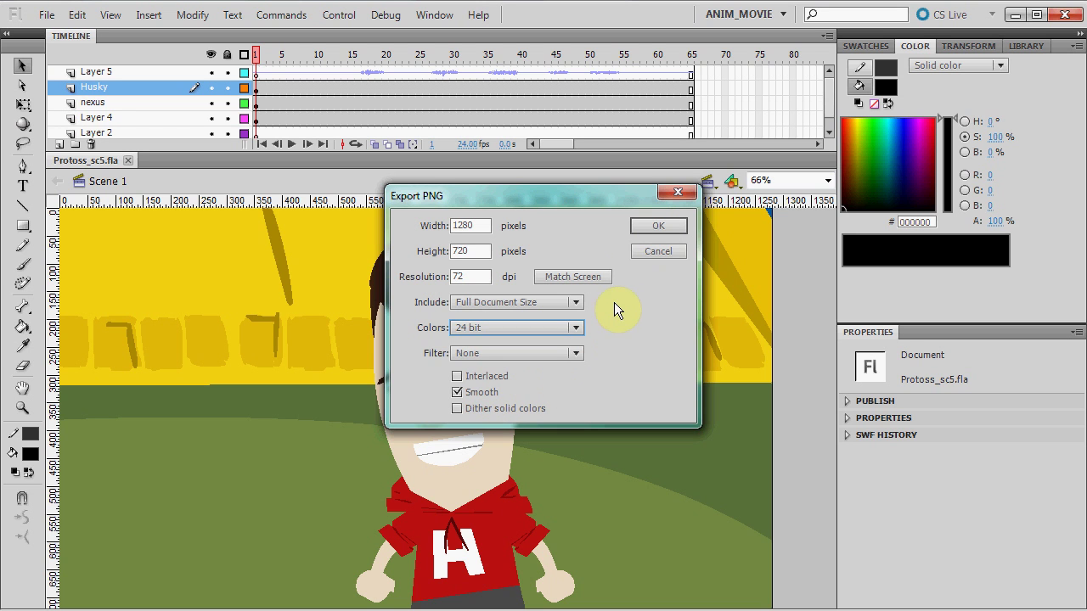
click(659, 223)
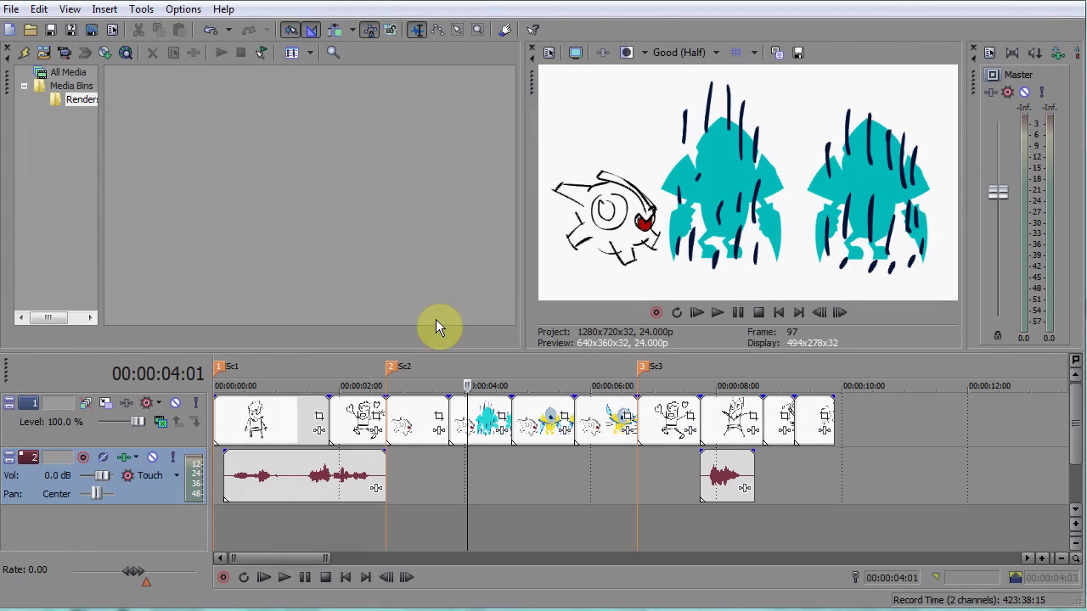
Save the Vegas project as a copy under the name 'new project'.
click(13, 9)
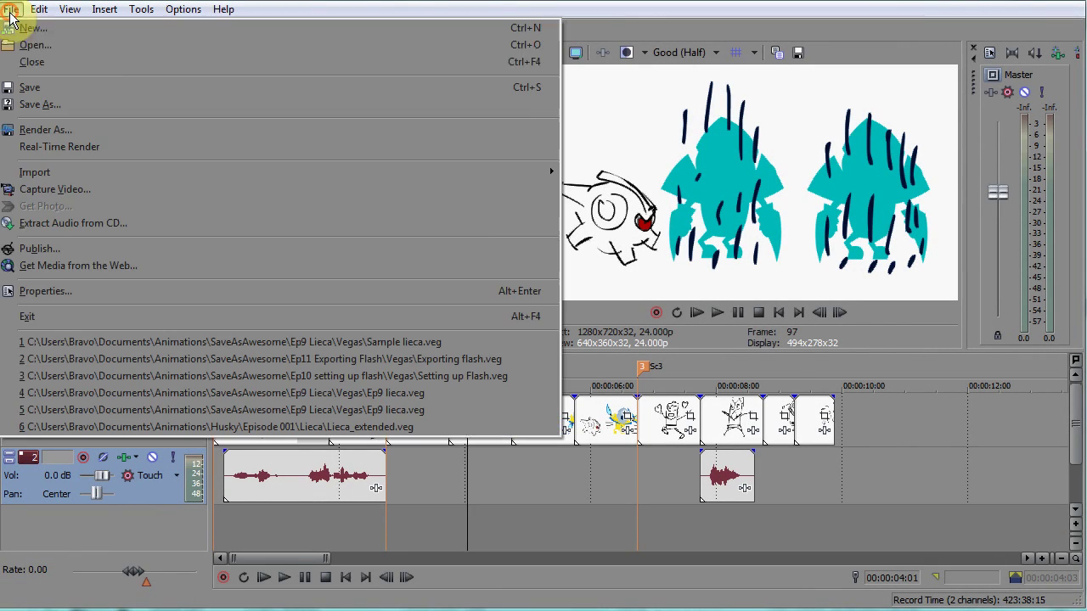
click(166, 107)
text(new )
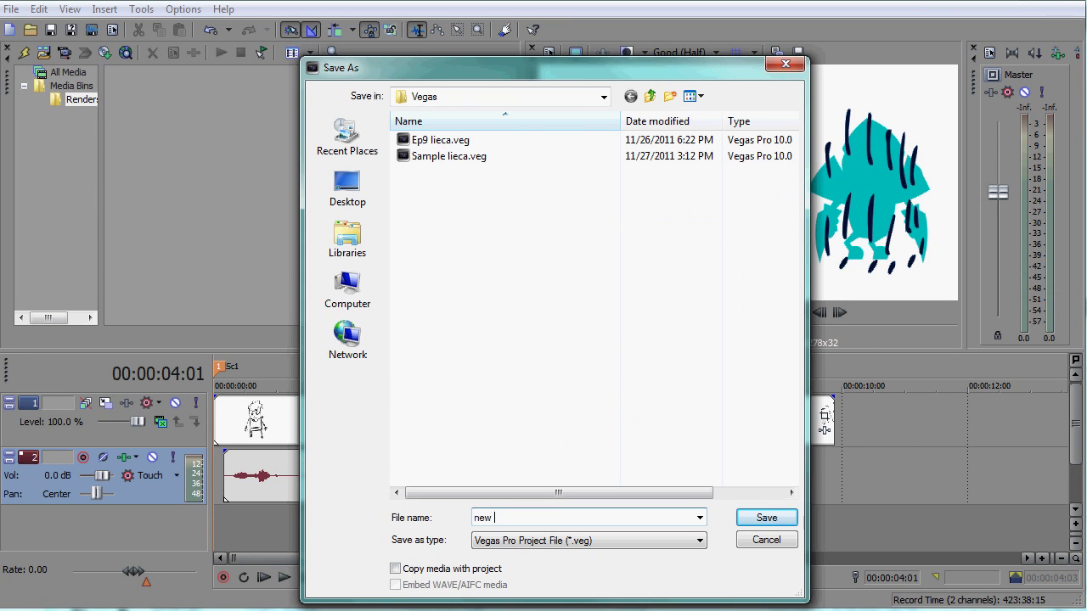
text(project)
key(Return)
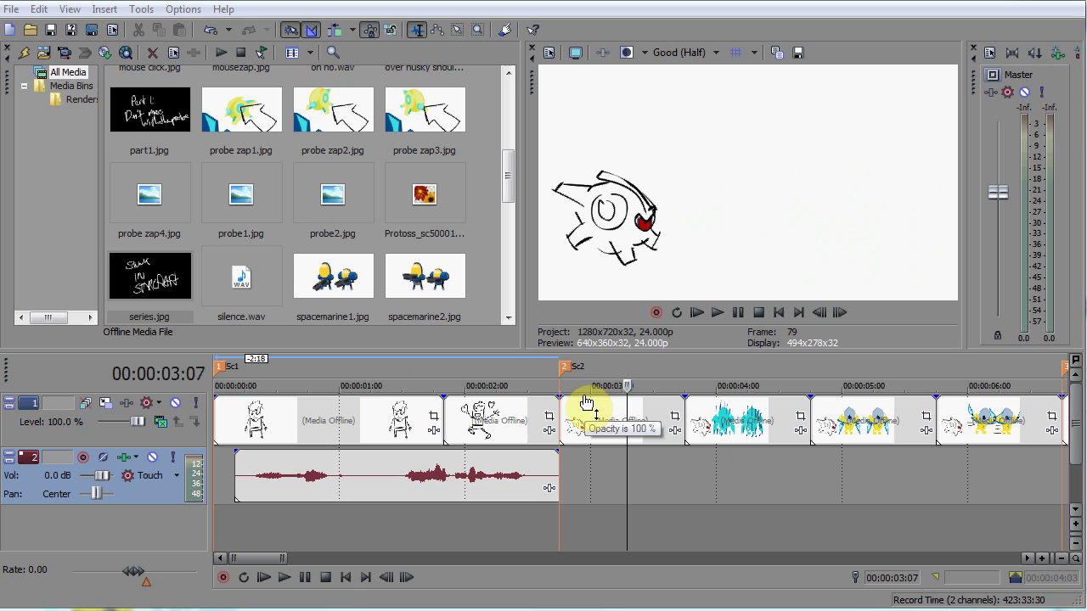
Import Scene 10001.png as a still image sequence and accept its media properties.
click(12, 10)
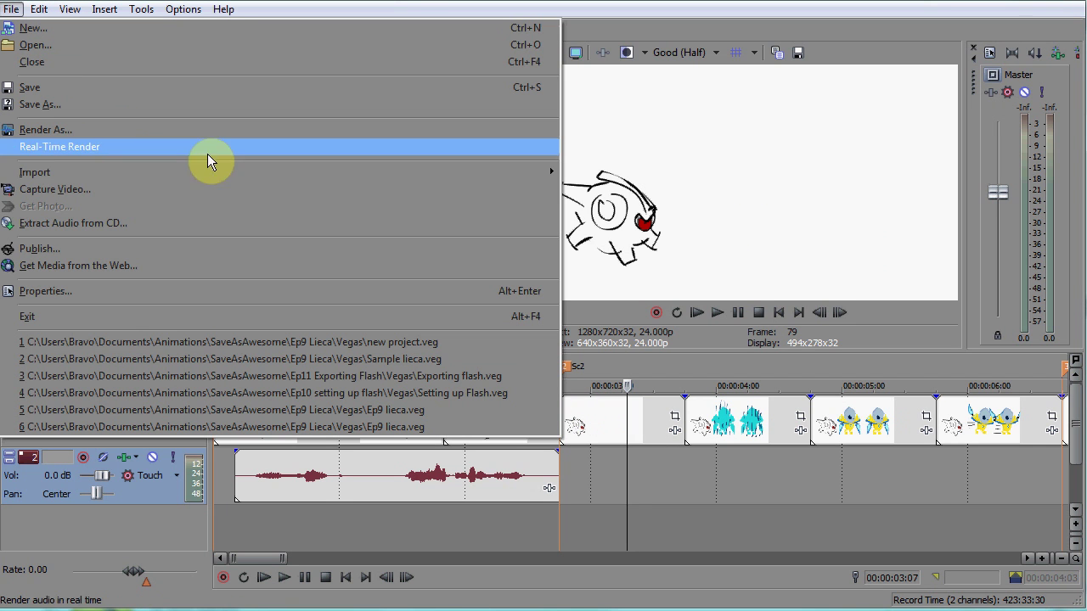
mouse_move(500, 174)
click(598, 174)
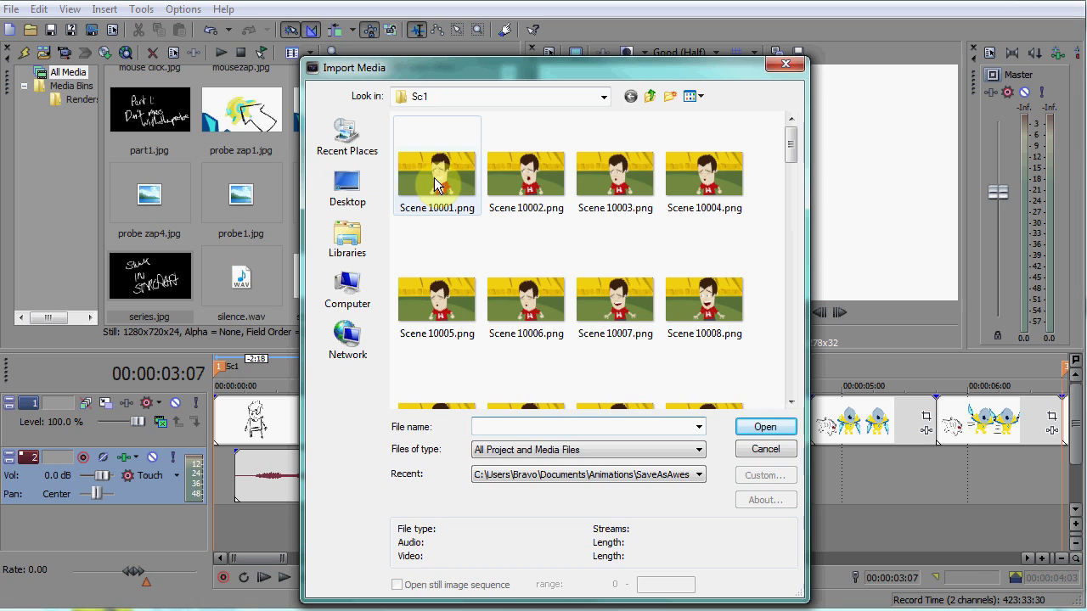
click(439, 180)
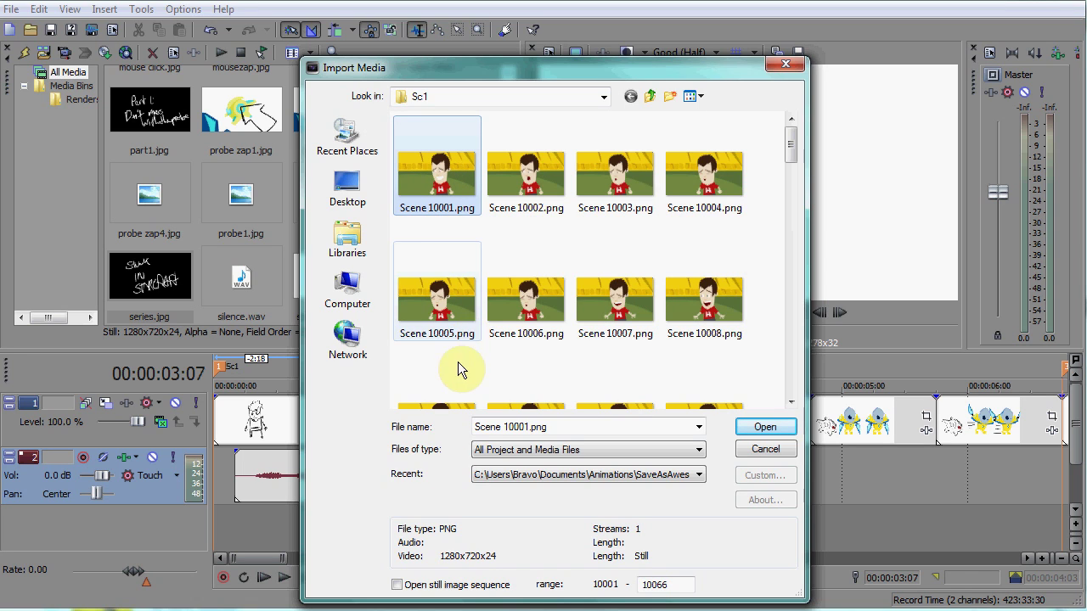
click(396, 585)
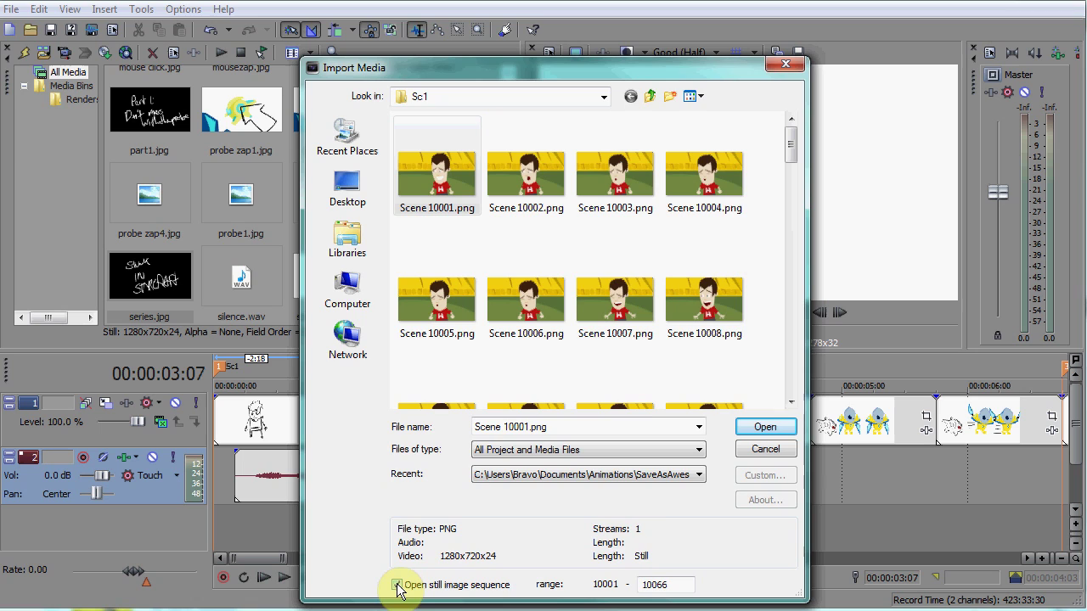
click(774, 429)
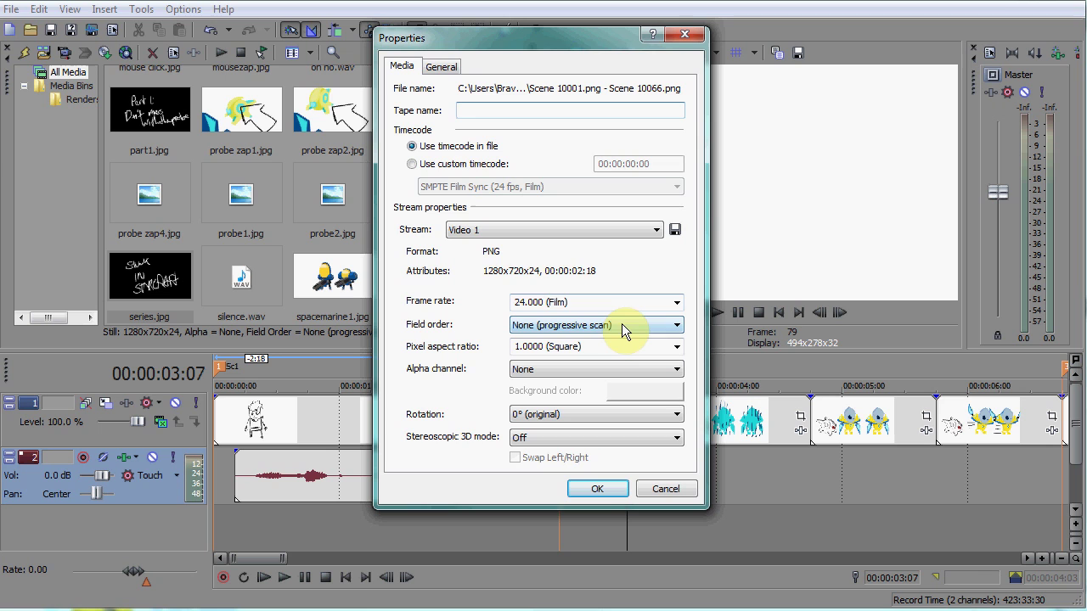
click(597, 490)
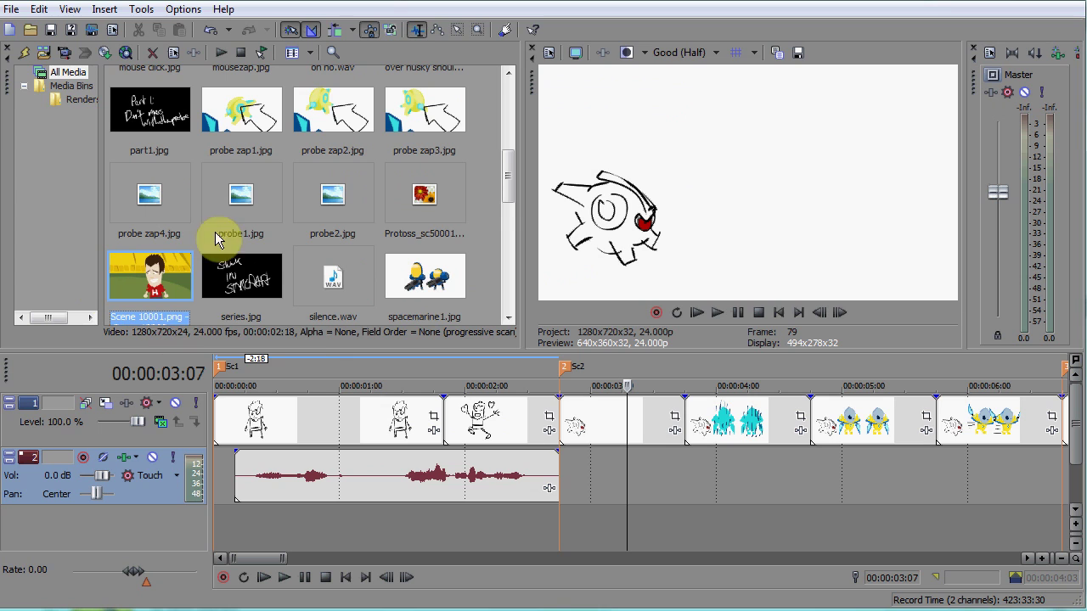
Insert a new empty video track at the top, above the storyboard track.
drag(506, 185, 510, 207)
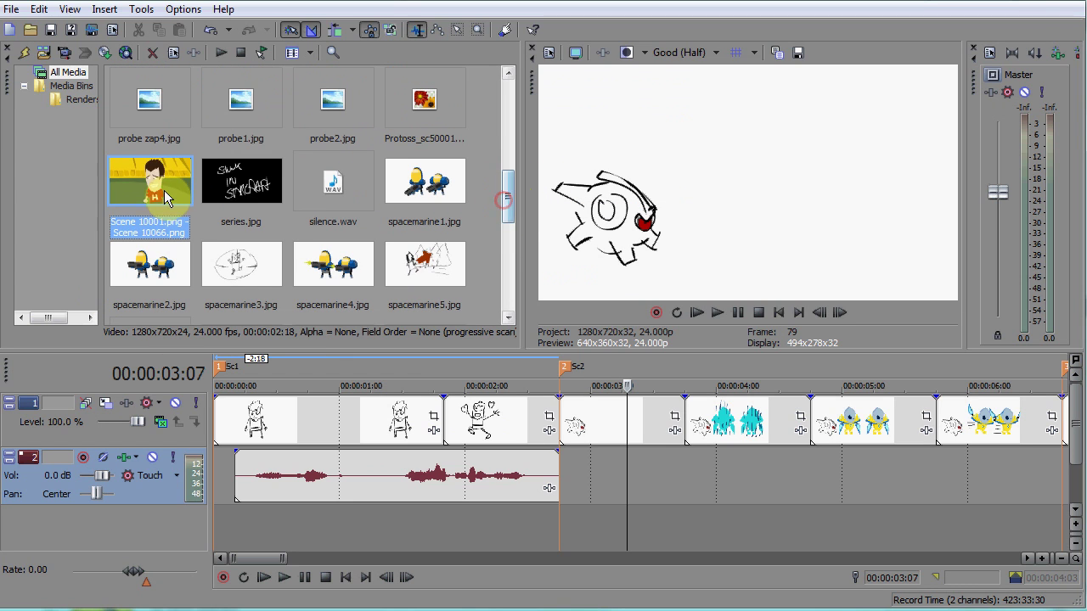
click(183, 437)
right_click(190, 439)
click(243, 477)
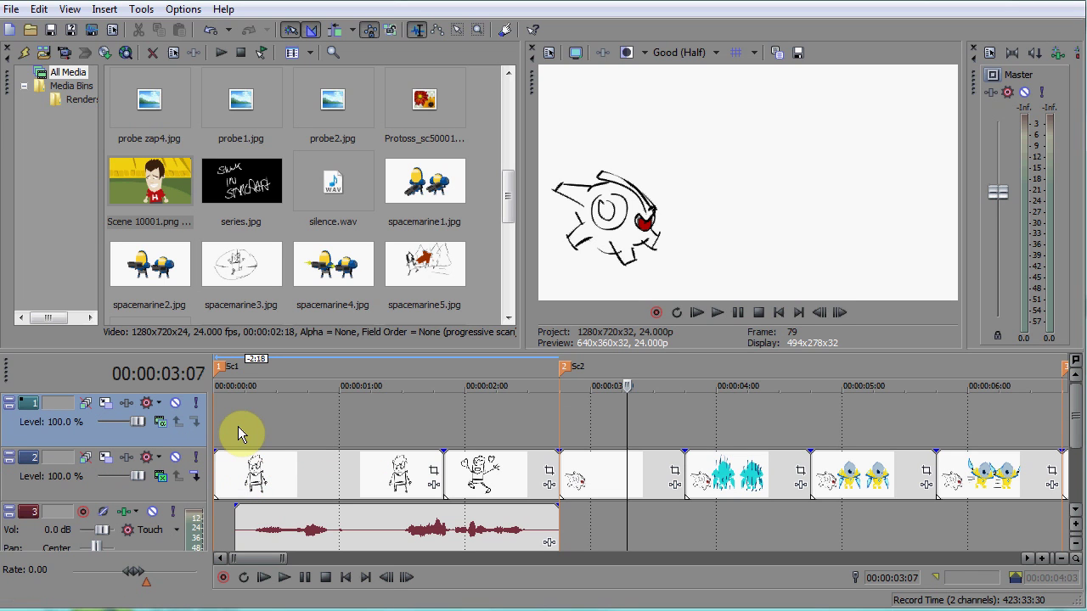
Place the Scene 10001.png sequence on the new top track and play to check layering.
mouse_move(118, 153)
mouse_down()
mouse_move(213, 262)
mouse_move(250, 393)
mouse_move(226, 425)
mouse_up()
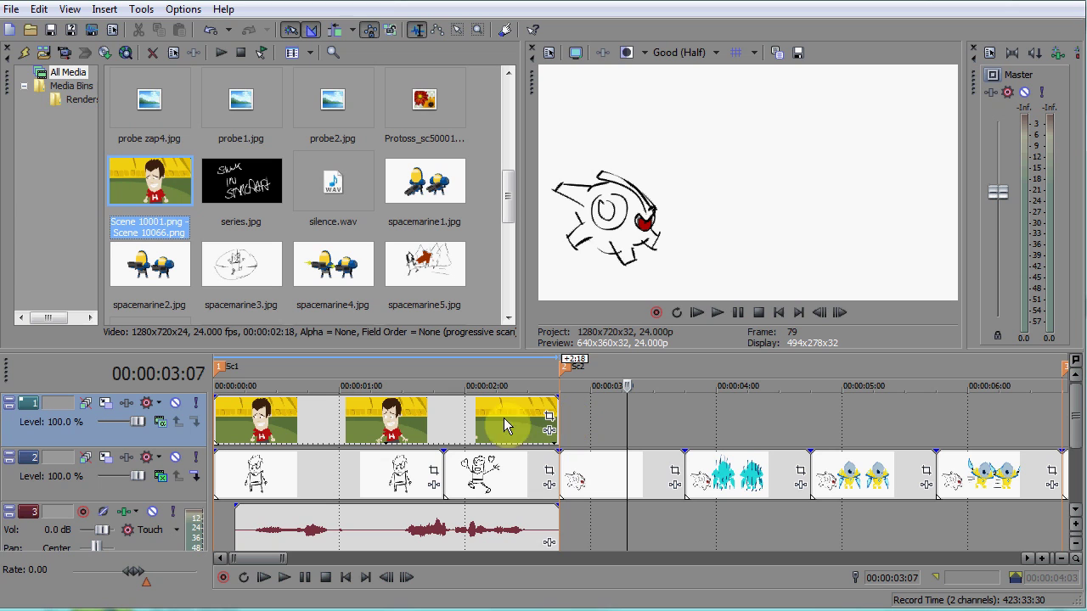
click(235, 420)
key(space)
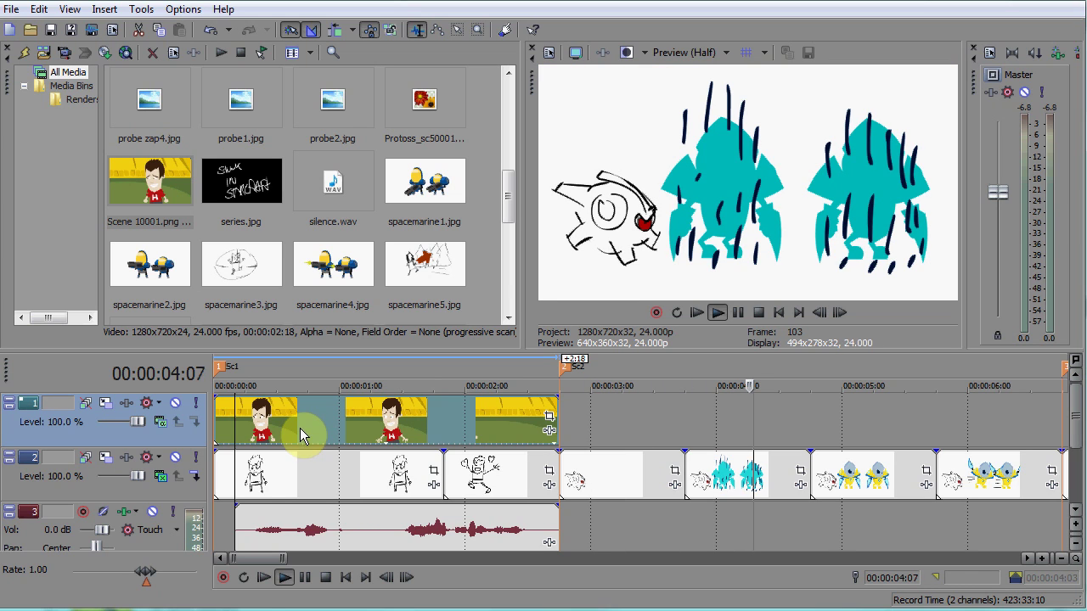
key(Return)
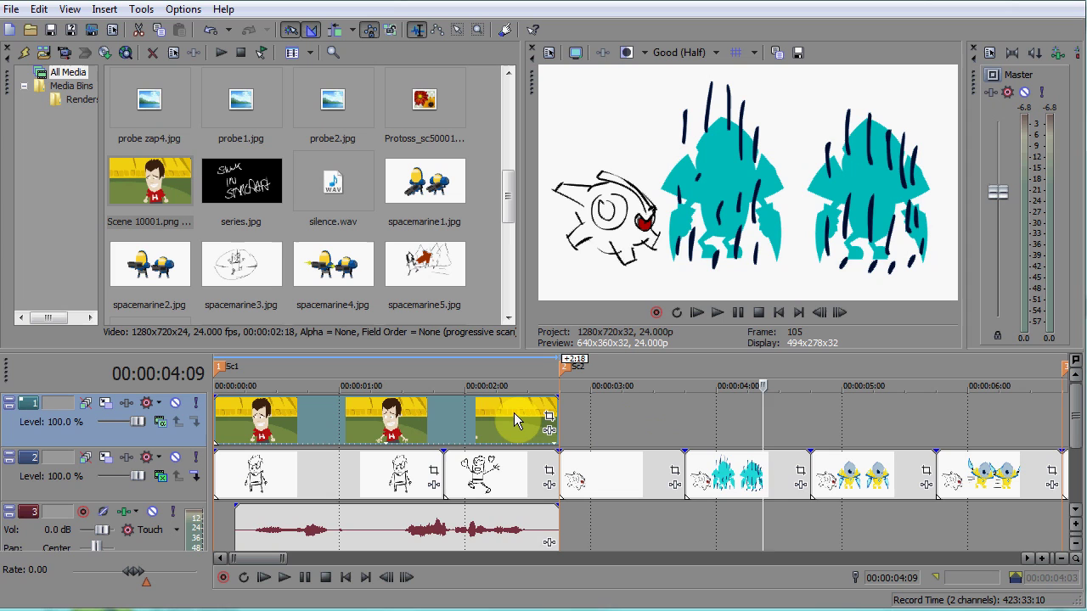
Scrub the playhead through the cartoon clip between 00:00:00:17 and frame 55.
click(388, 429)
click(465, 420)
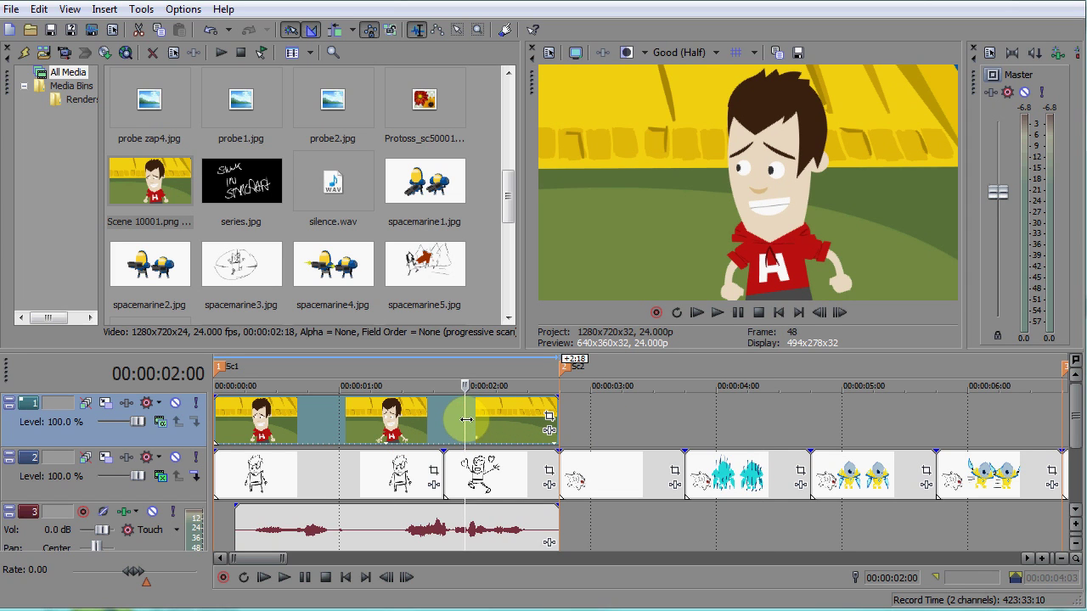
click(495, 416)
click(501, 416)
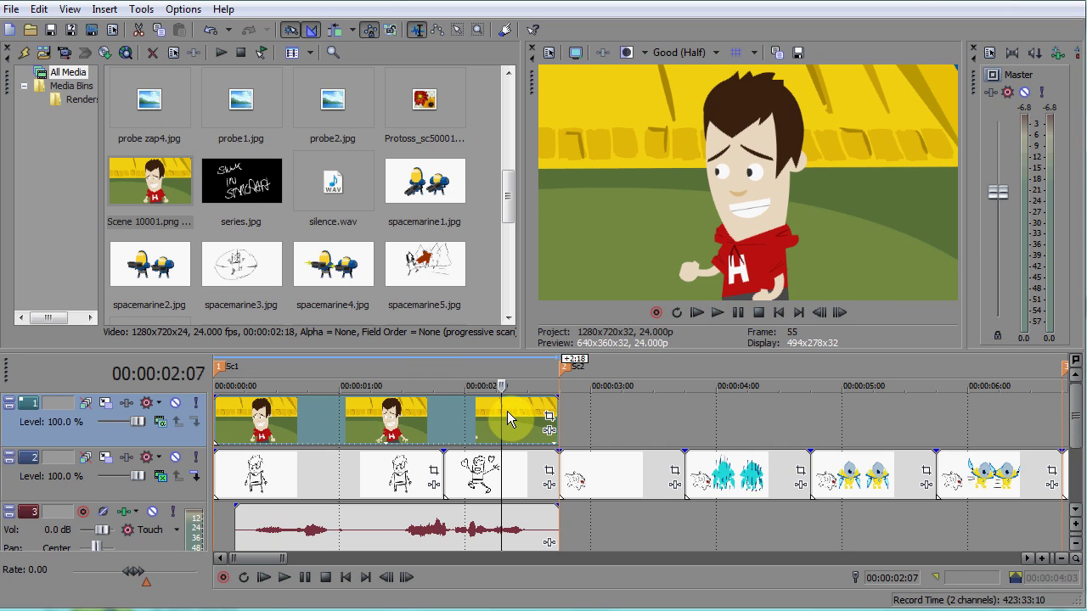
click(337, 419)
click(302, 424)
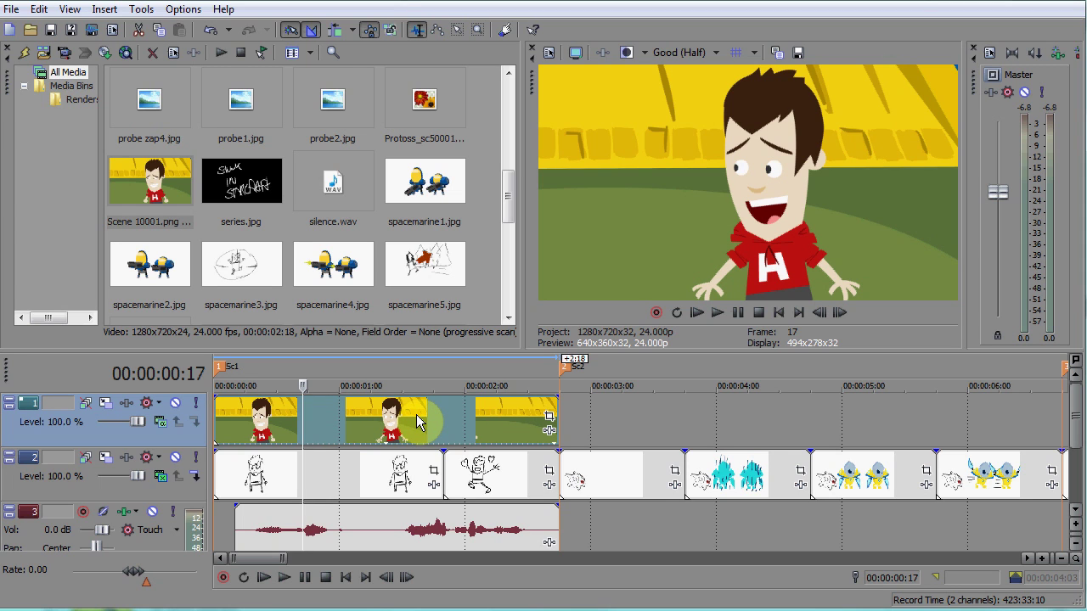
Set the cartoon clip's Switches to Disable Resample.
right_click(471, 411)
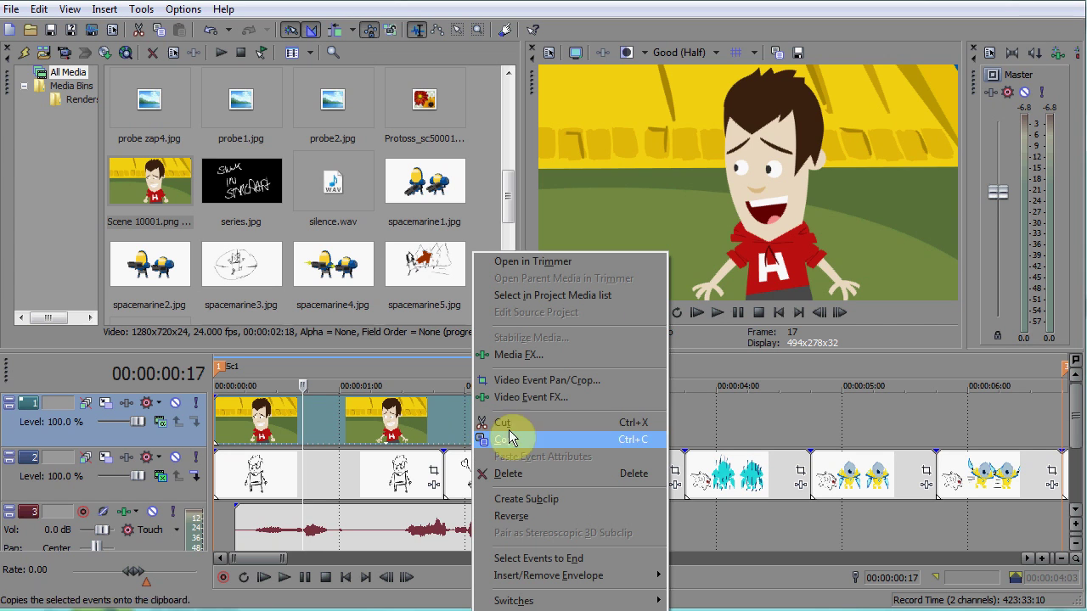
mouse_move(503, 602)
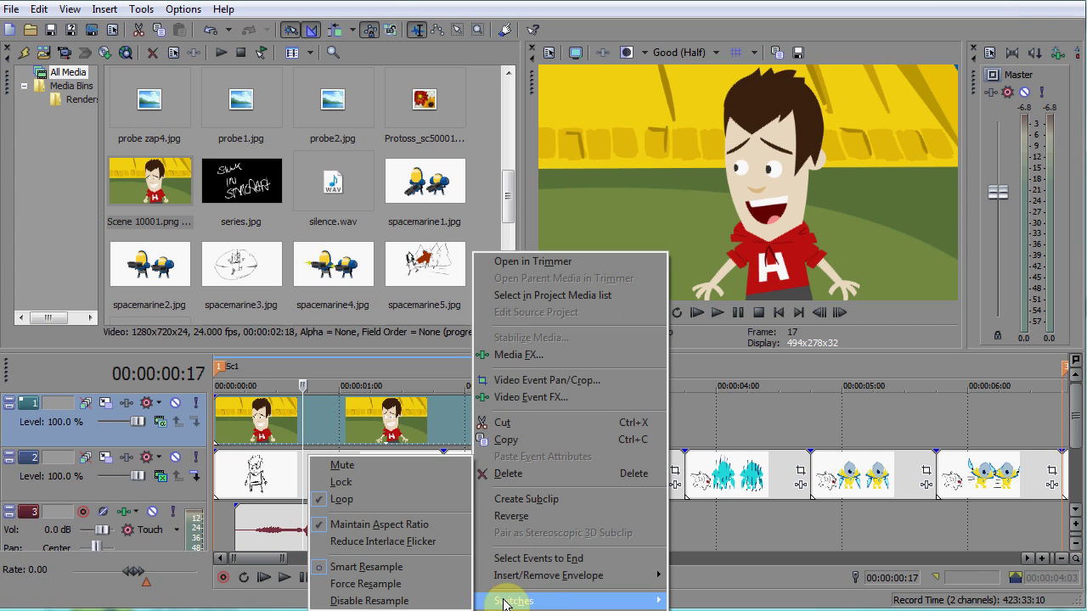
click(435, 601)
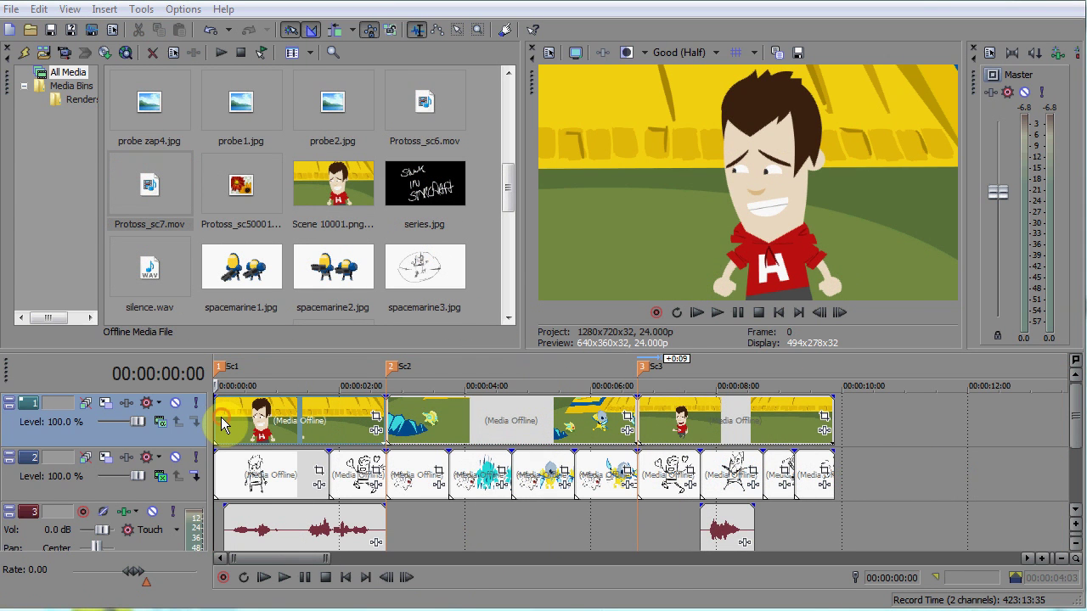
Play the edited project, then set a loop region stretching out to 00:00:09:21.
key(space)
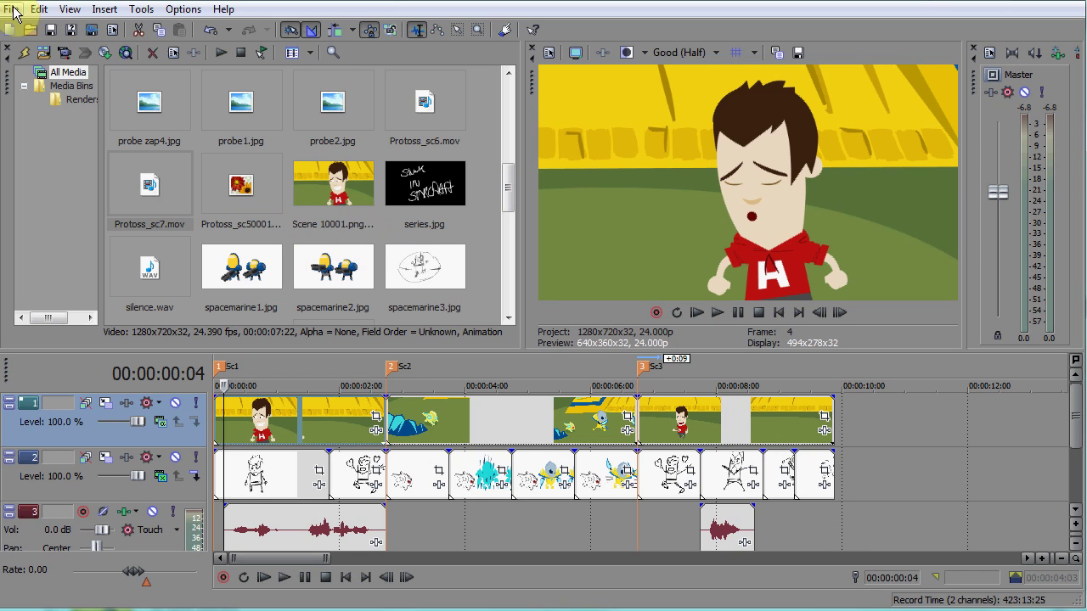
click(331, 437)
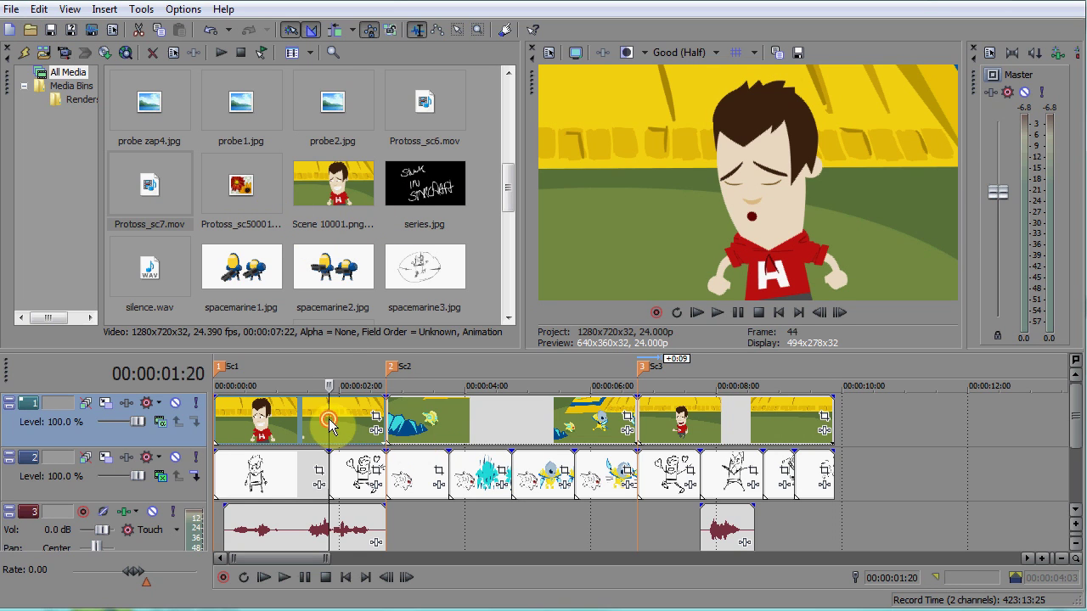
double_click(381, 378)
drag(383, 370, 828, 371)
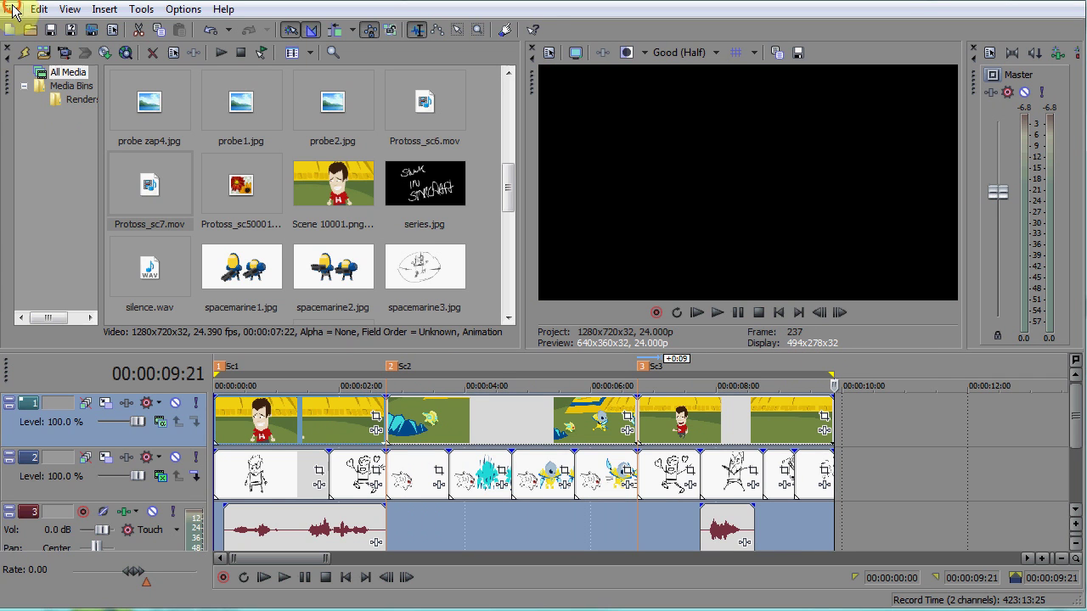
Choose WMV V11 with the Flash 24 FPS template, reviewing its Video, Index and Project settings.
click(39, 9)
mouse_move(12, 9)
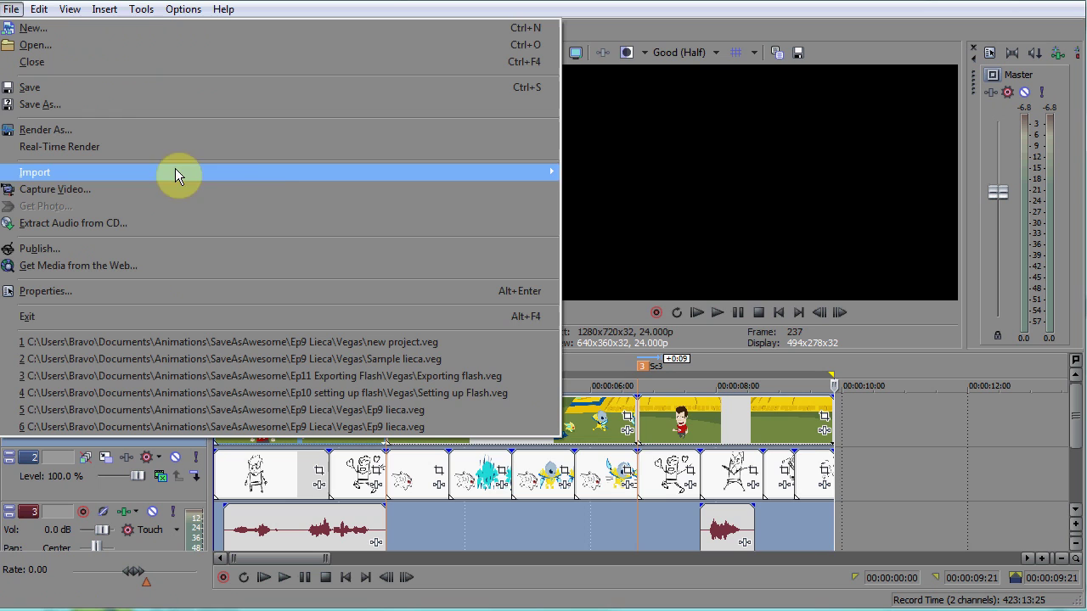
click(313, 131)
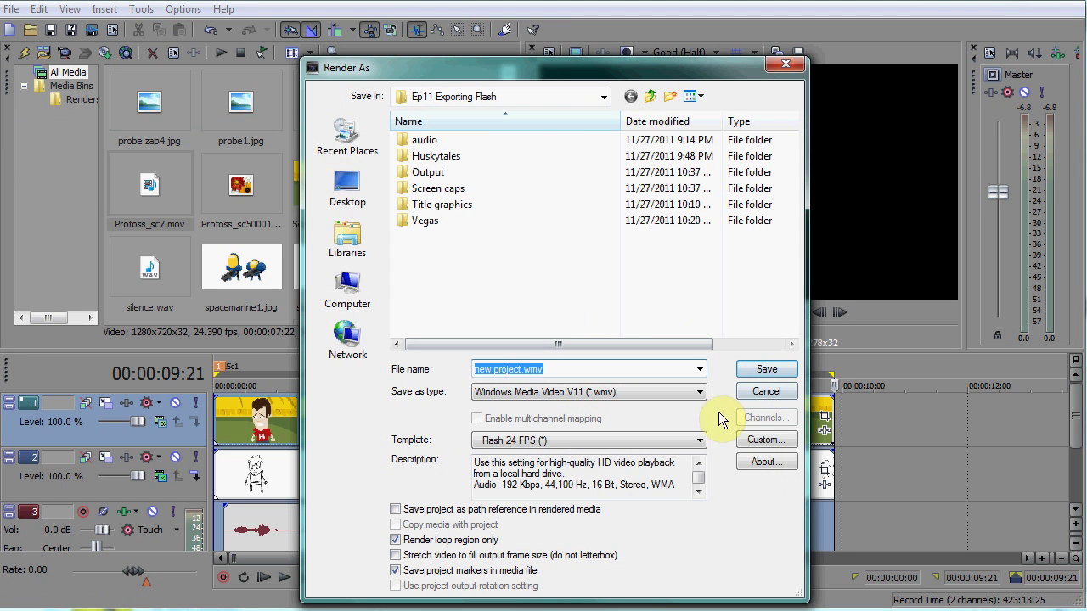
click(761, 439)
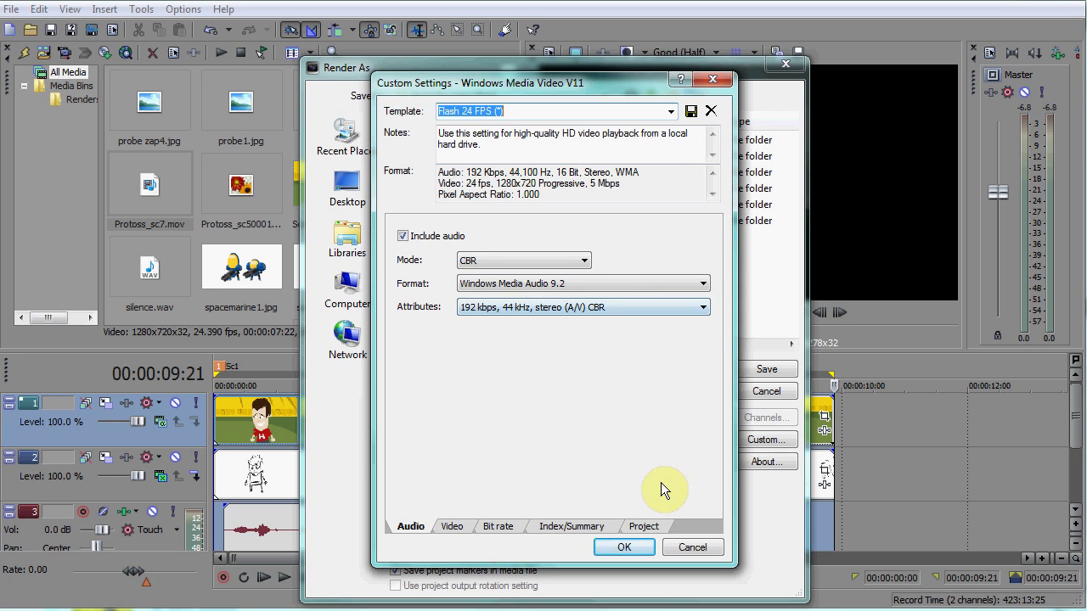
click(454, 527)
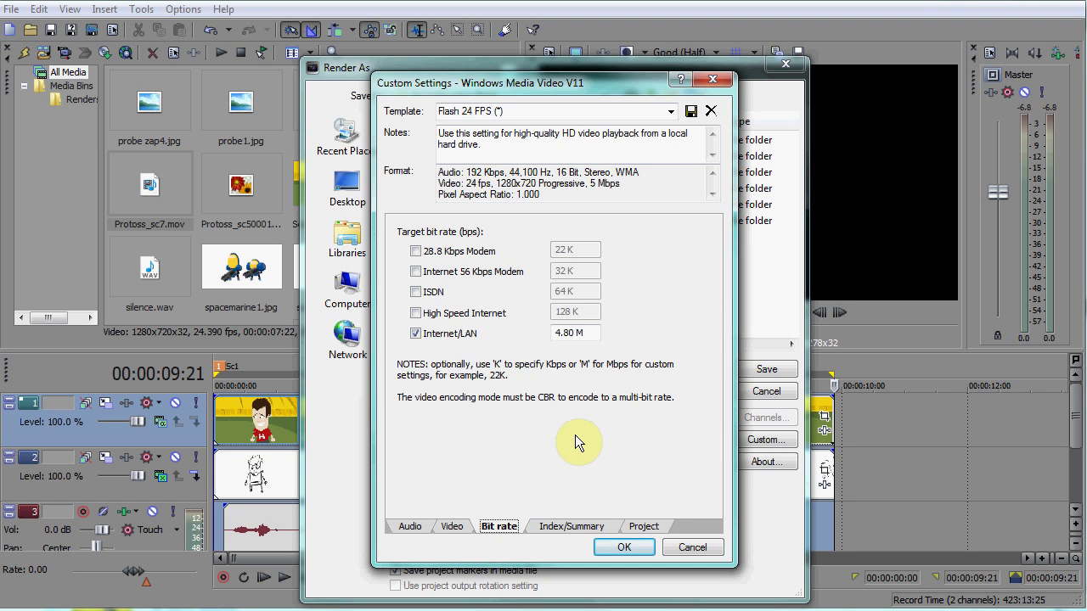
click(573, 526)
click(641, 527)
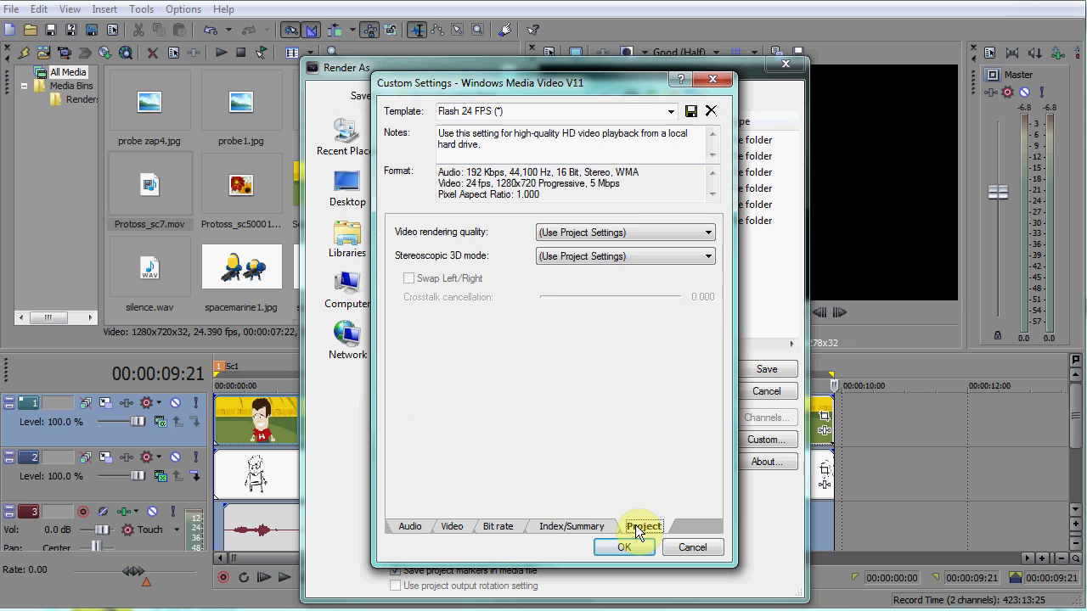
click(560, 525)
click(628, 548)
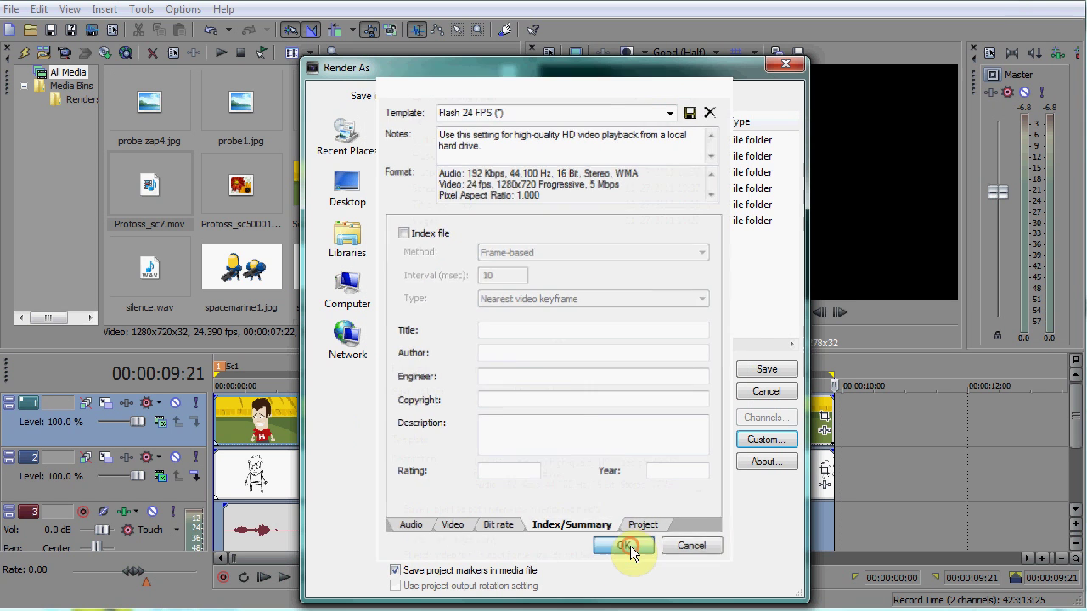
Render new project.wmv and close the progress box once it reaches 100%.
click(768, 370)
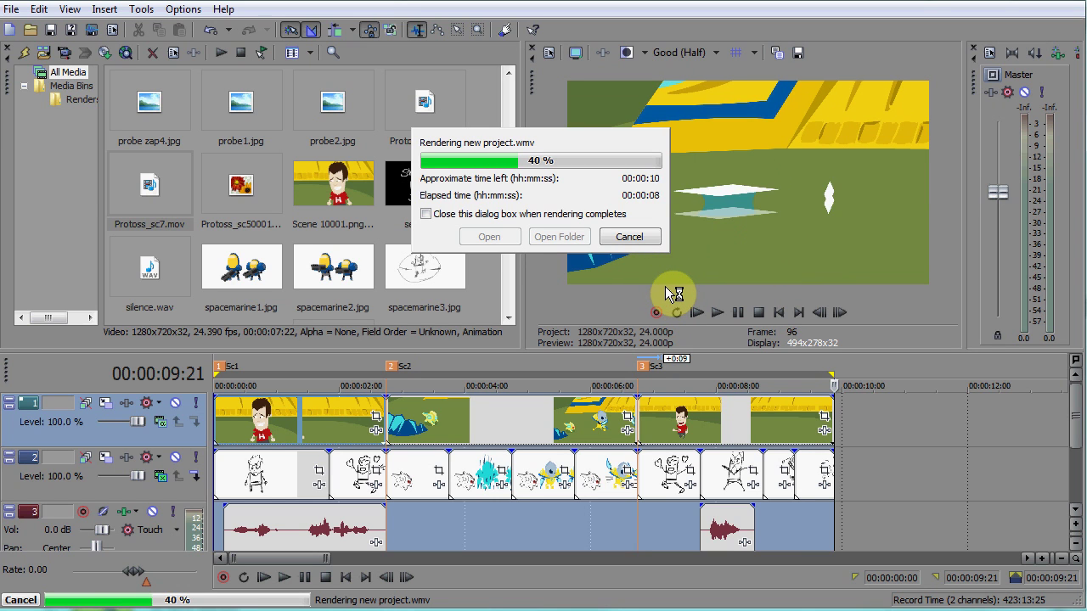
click(645, 238)
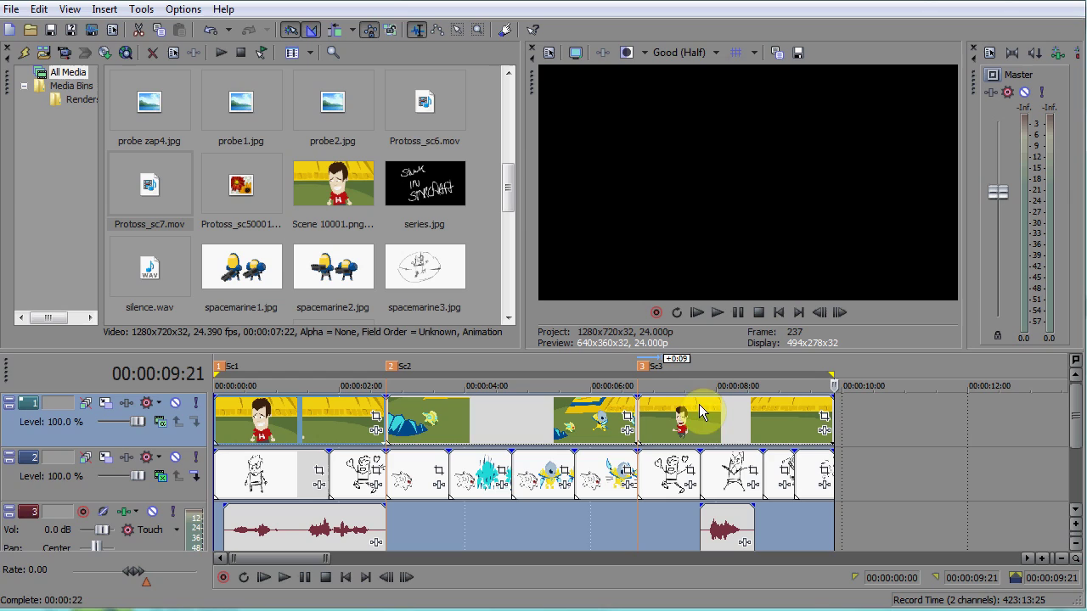